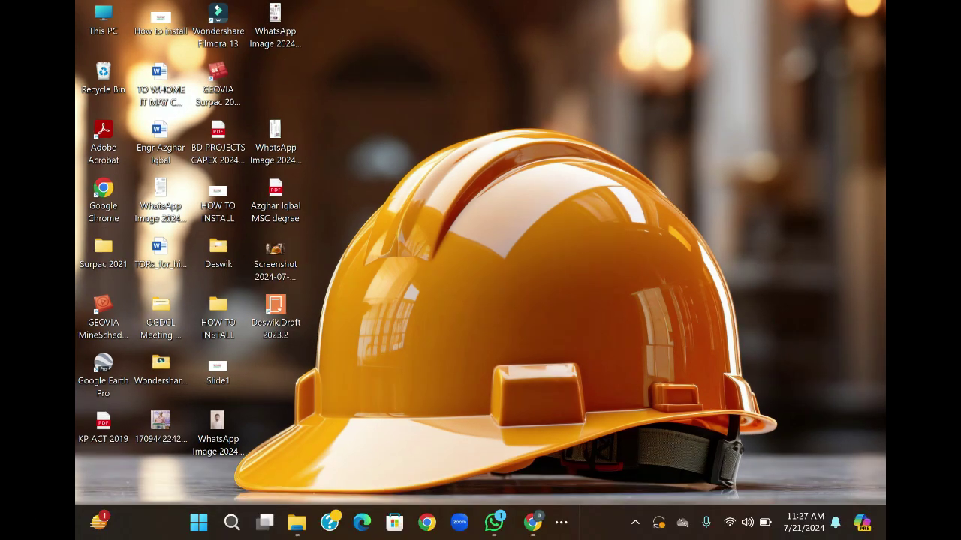
Step: Add a new folder on the desktop and name it 'OPSTS TRAINING'
{"action": "right_click", "coordinate": [449, 153]}
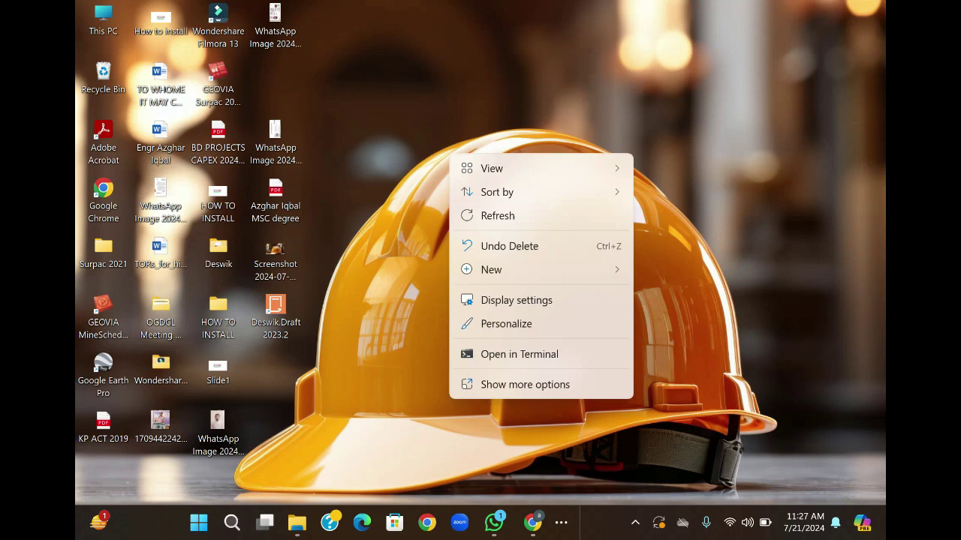
{"action": "left_click", "coordinate": [492, 269]}
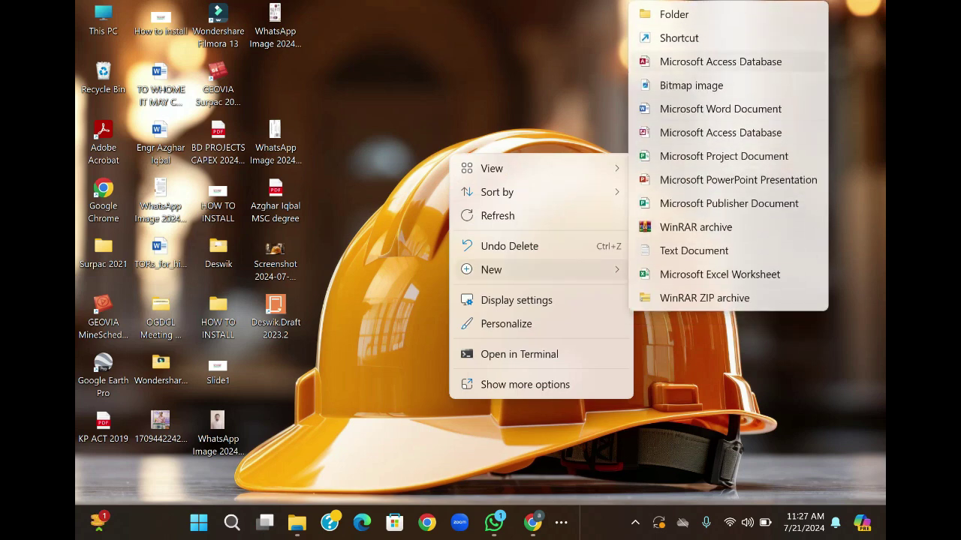
{"action": "left_click", "coordinate": [674, 14]}
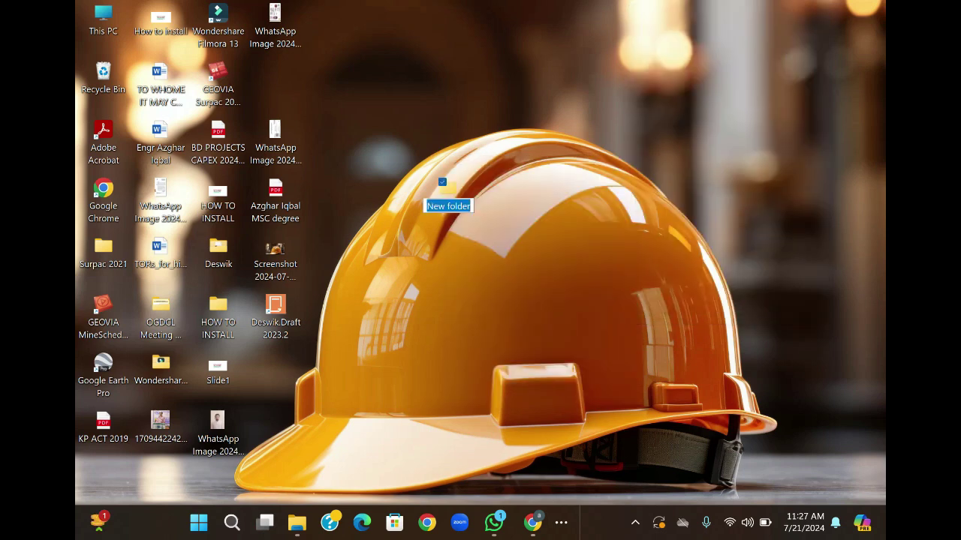
{"action": "type", "text": "OPSTS TRAINING"}
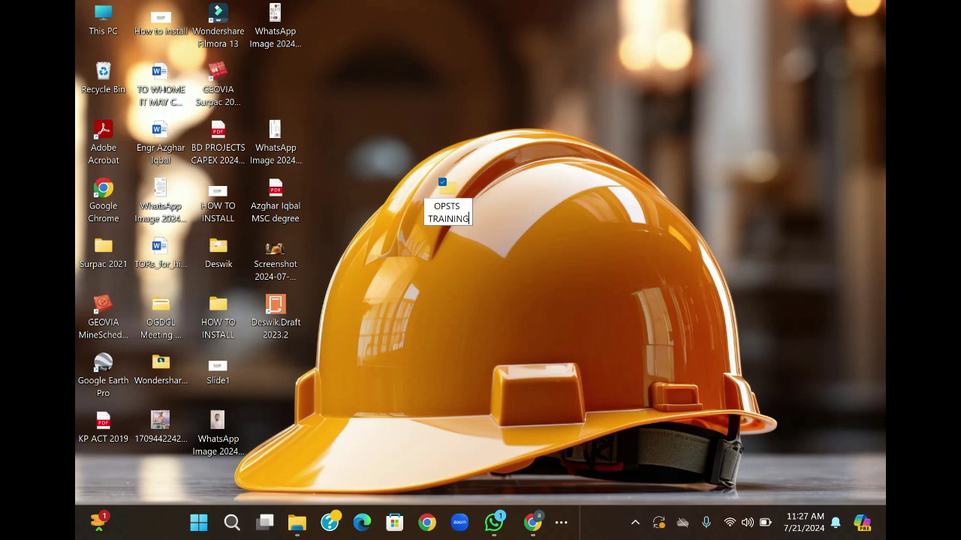
{"action": "key", "text": "Return"}
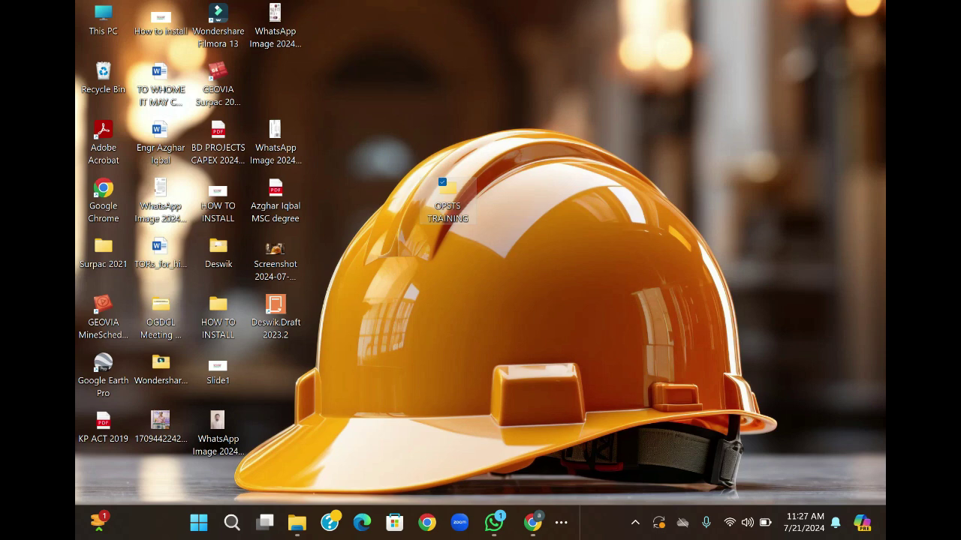
Step: Open the OPSTS TRAINING folder, copy its full path, and close the window
{"action": "key", "text": "Return"}
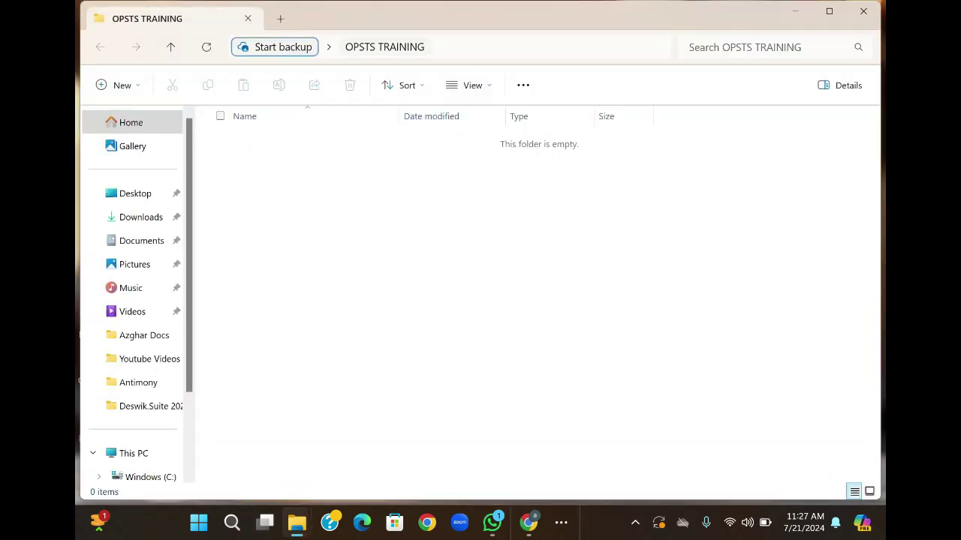
{"action": "key", "text": "alt+d"}
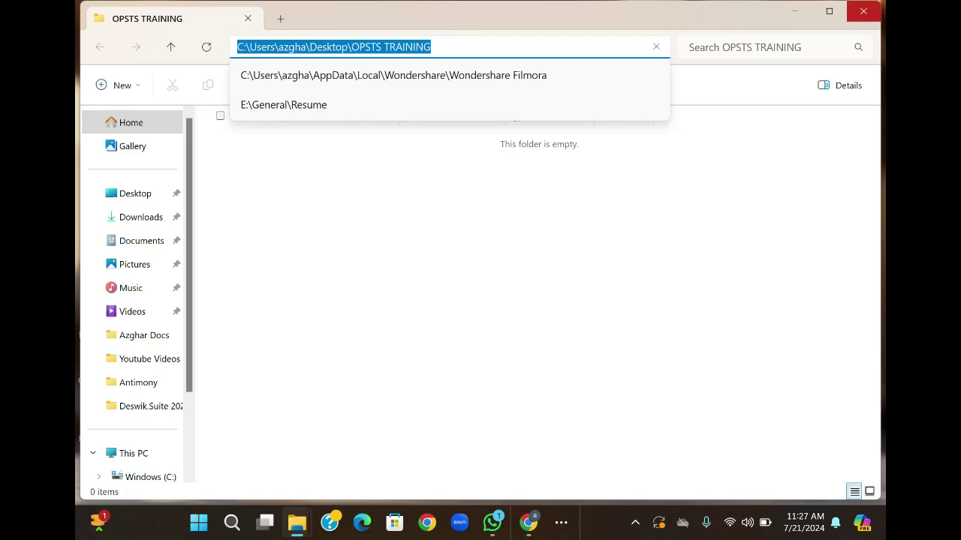
{"action": "left_click", "coordinate": [863, 11]}
{"action": "left_click", "coordinate": [864, 11]}
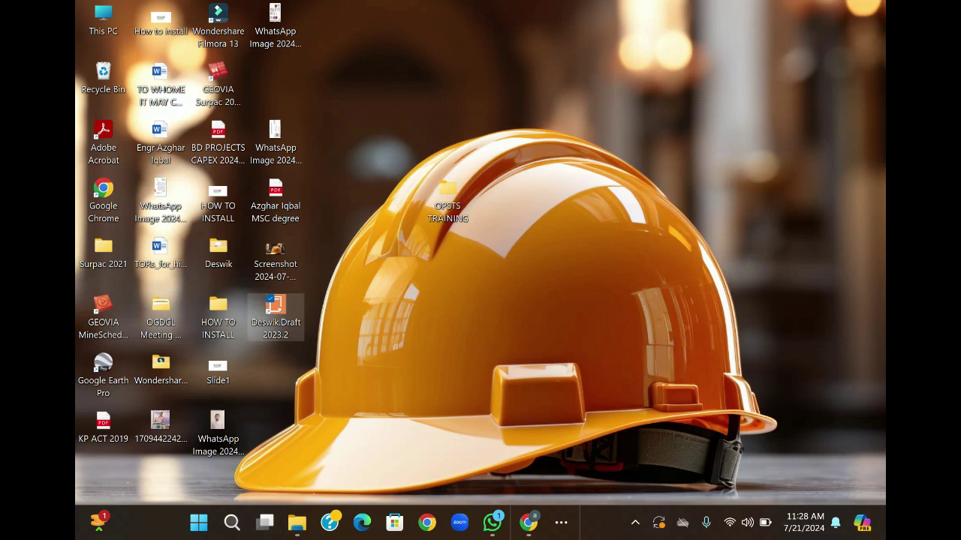
Step: Go to Deswik.Draft's Deswik.Suite 2023.2 install folder and select the rlm file
{"action": "right_click", "coordinate": [275, 315]}
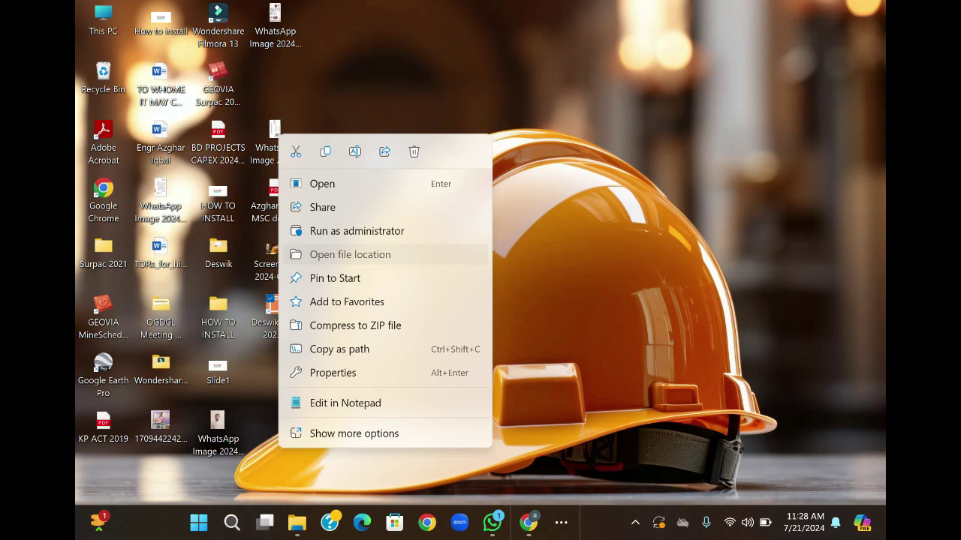
{"action": "left_click", "coordinate": [350, 255]}
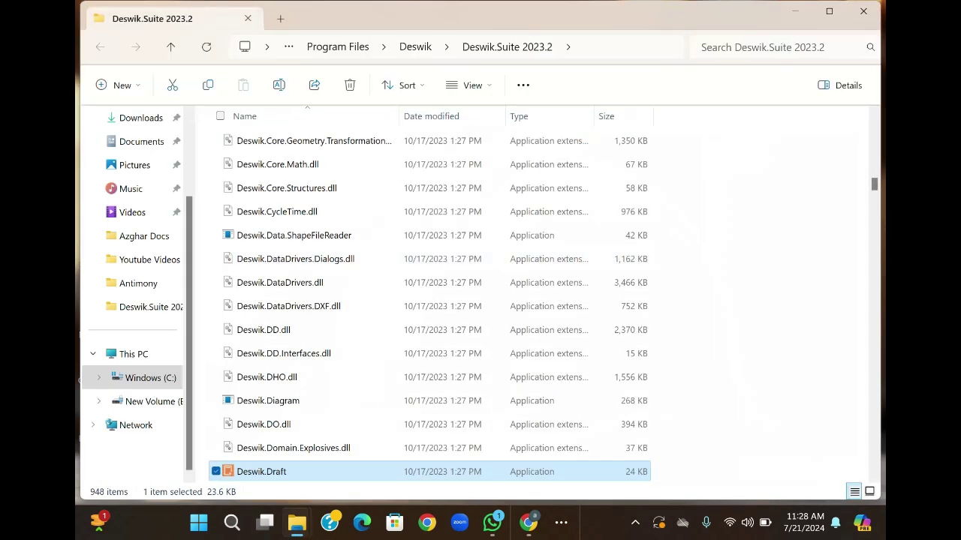
{"action": "scroll", "coordinate": [428, 300], "scroll_direction": "down", "scroll_amount": 10}
{"action": "key", "text": "r"}
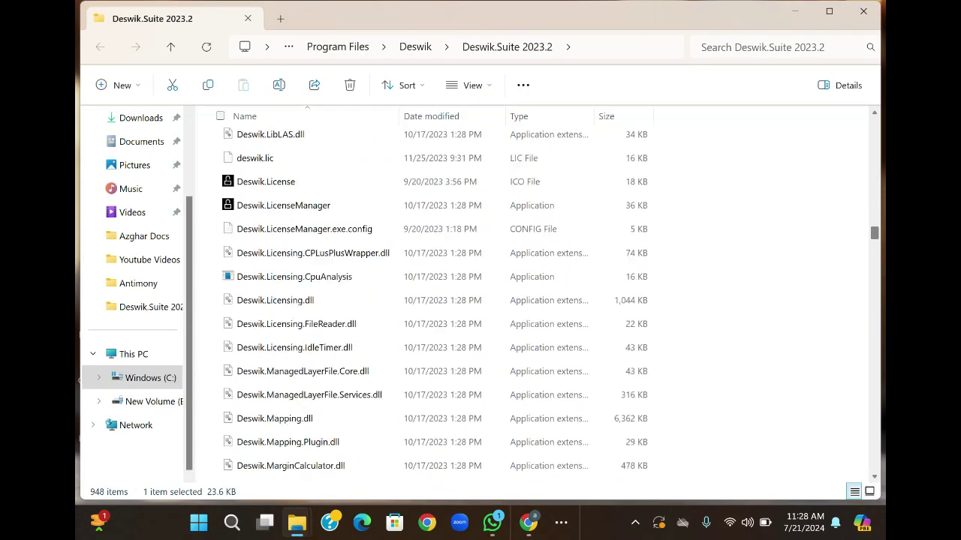
{"action": "key", "text": "Down"}
{"action": "key", "text": "Down"}
{"action": "key", "text": "Down"}
{"action": "key", "text": "Down"}
{"action": "key", "text": "Down"}
{"action": "key", "text": "Down"}
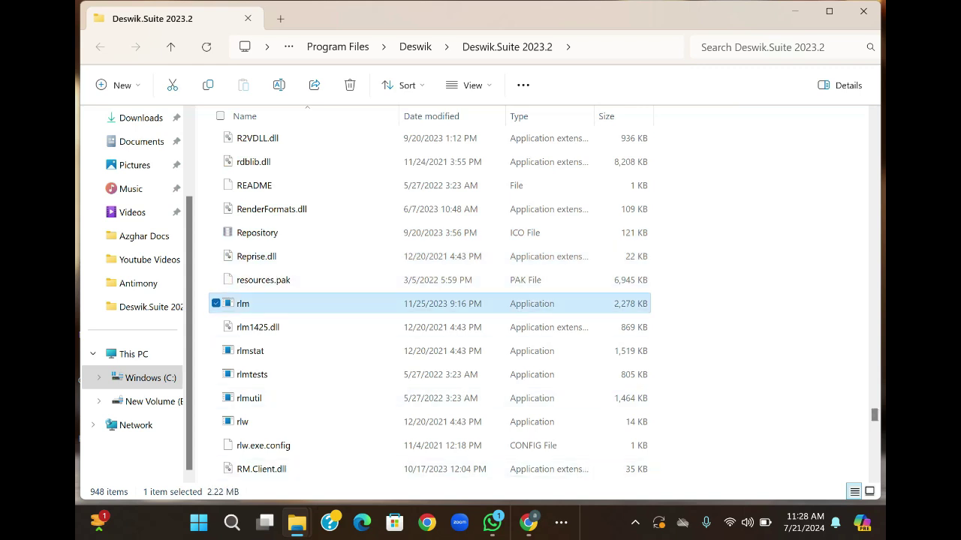
Step: Run rlm as administrator, then minimise its console and the folder window
{"action": "key", "text": "shift+F10"}
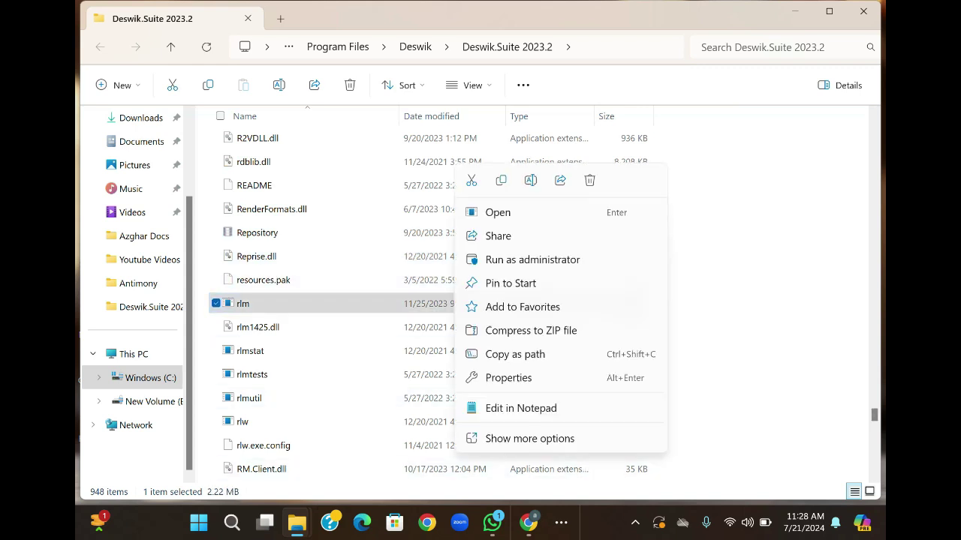
{"action": "key", "text": "Down"}
{"action": "key", "text": "Down"}
{"action": "key", "text": "Down"}
{"action": "key", "text": "Return"}
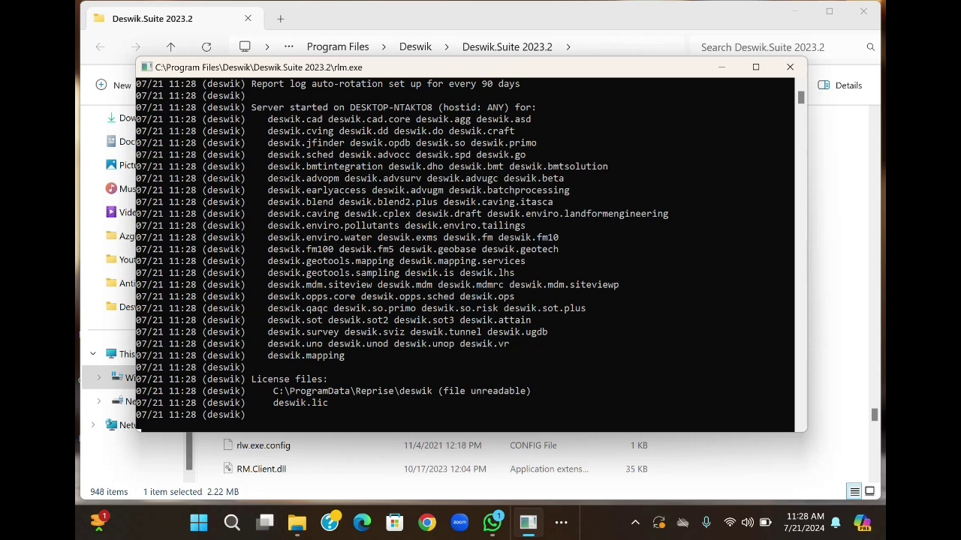
{"action": "left_click", "coordinate": [721, 67]}
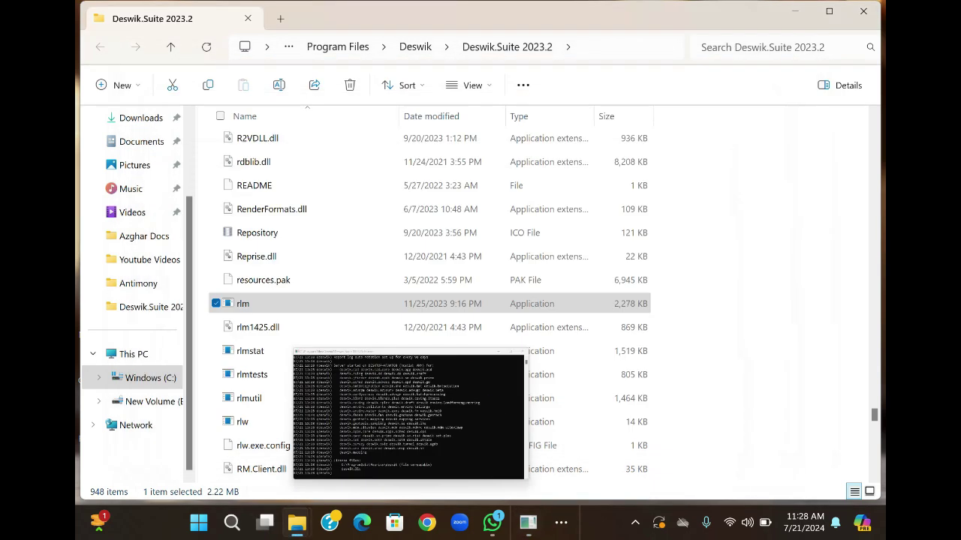
{"action": "key", "text": "super+d"}
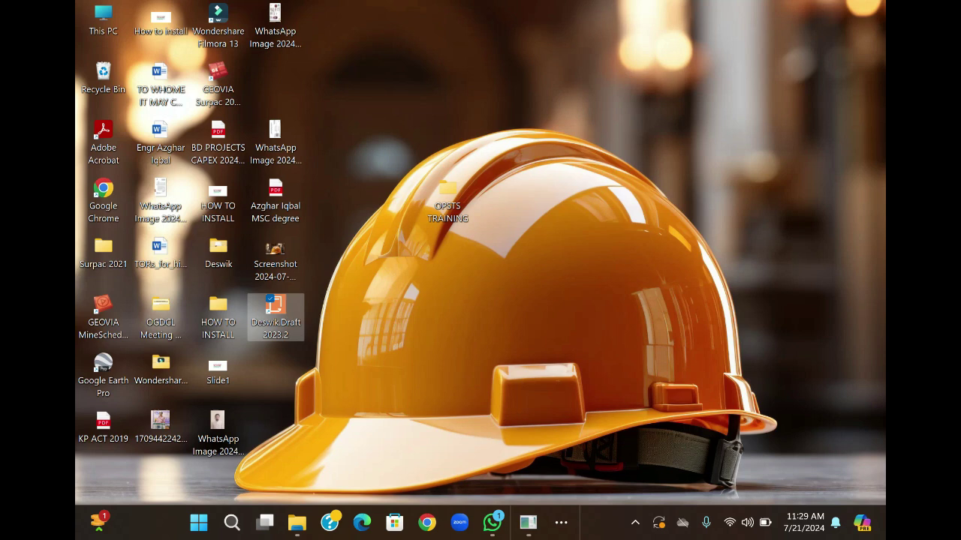
Step: Launch Deswik.Draft 2023.2 and decline the integrated-GPU graphics warning
{"action": "double_click", "coordinate": [275, 315]}
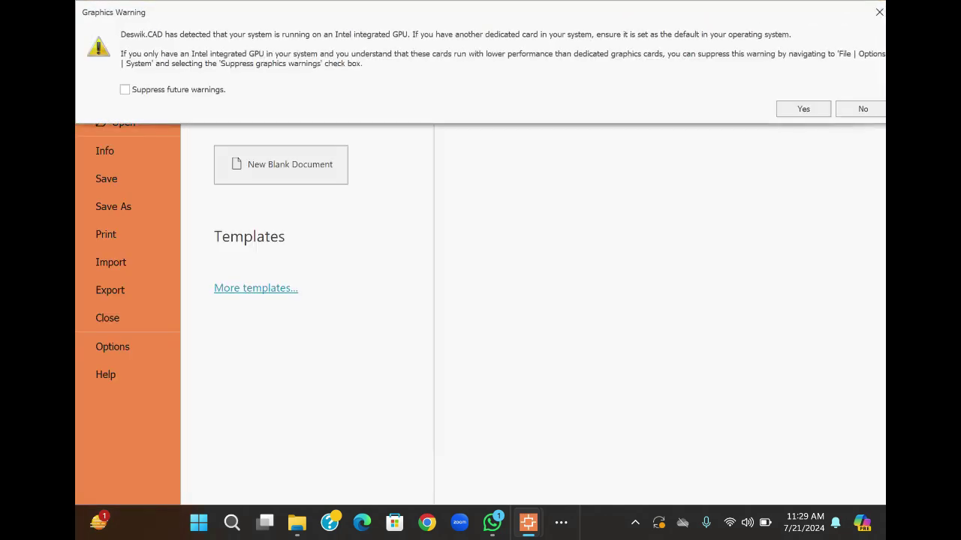
{"action": "left_click", "coordinate": [863, 109]}
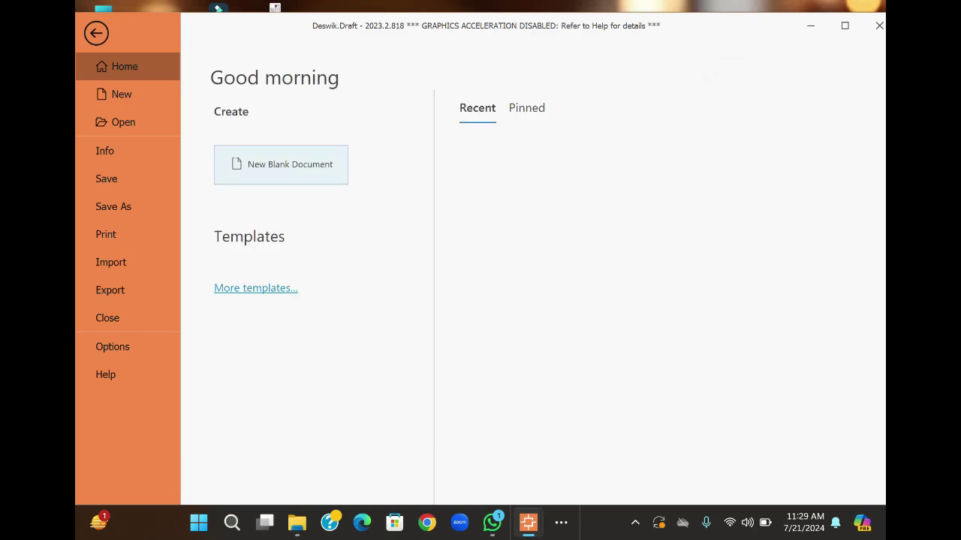
Step: Start a new blank Document 1 and bring up its Save As page
{"action": "left_click", "coordinate": [281, 164]}
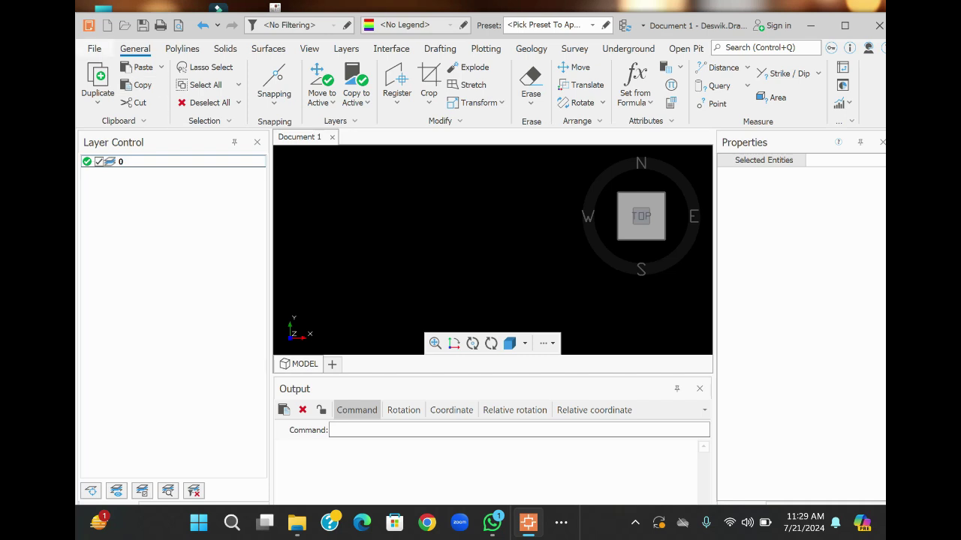
{"action": "key", "text": "alt+f"}
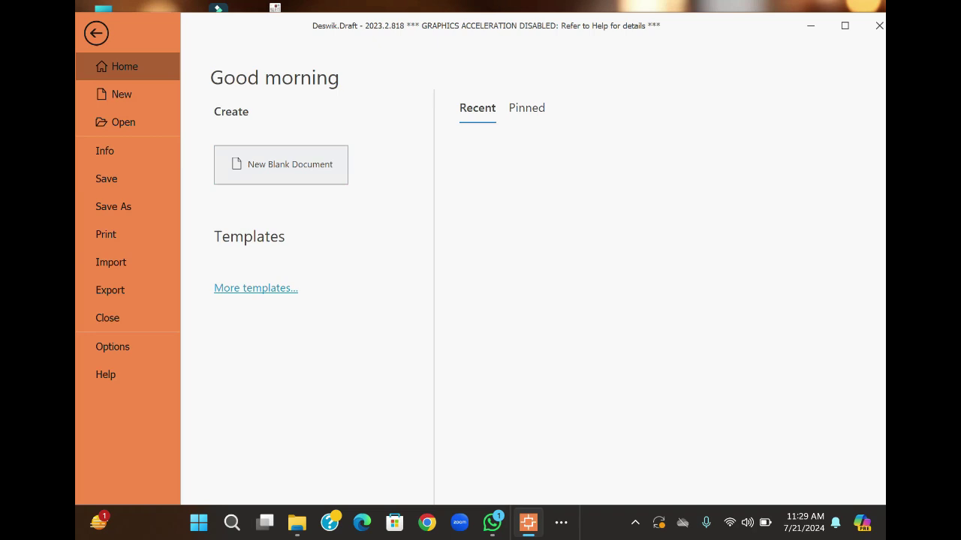
{"action": "left_click", "coordinate": [113, 207]}
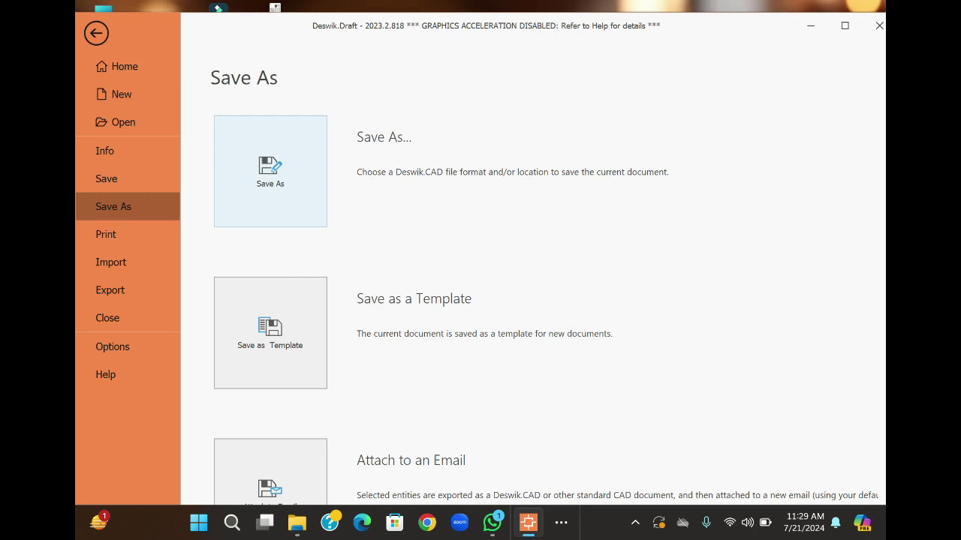
Step: Save the drawing as 'OPSTS COURSES' in the pasted OPSTS TRAINING folder path
{"action": "left_click", "coordinate": [270, 171]}
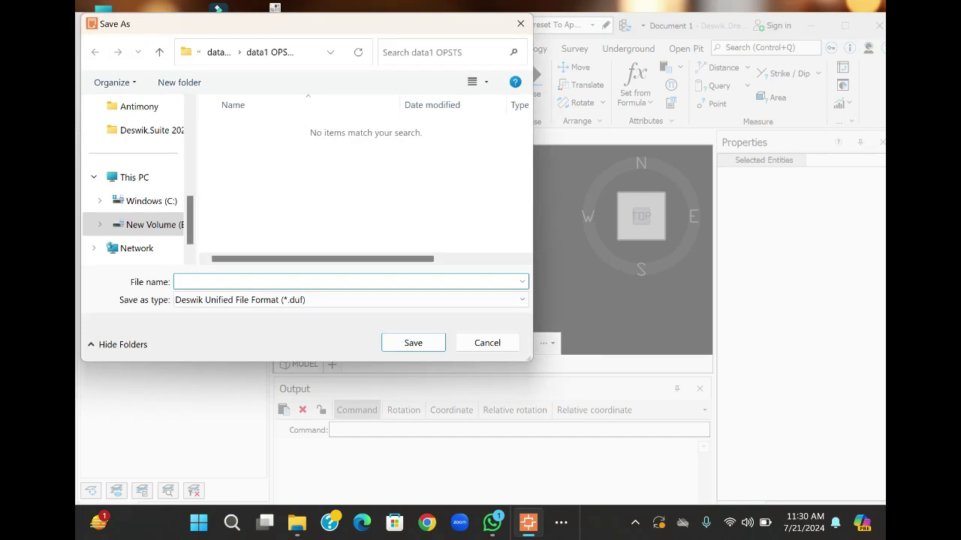
{"action": "key", "text": "alt+d"}
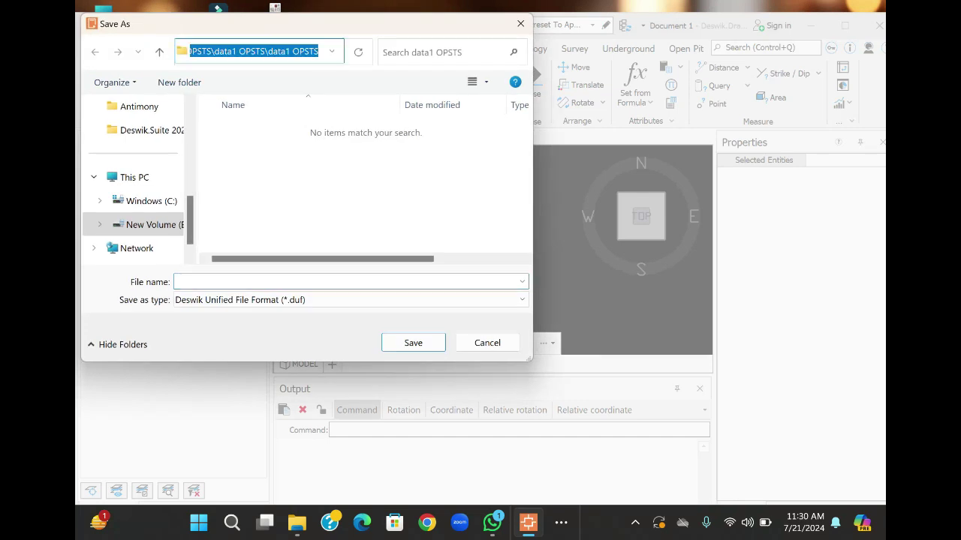
{"action": "key", "text": "ctrl+v"}
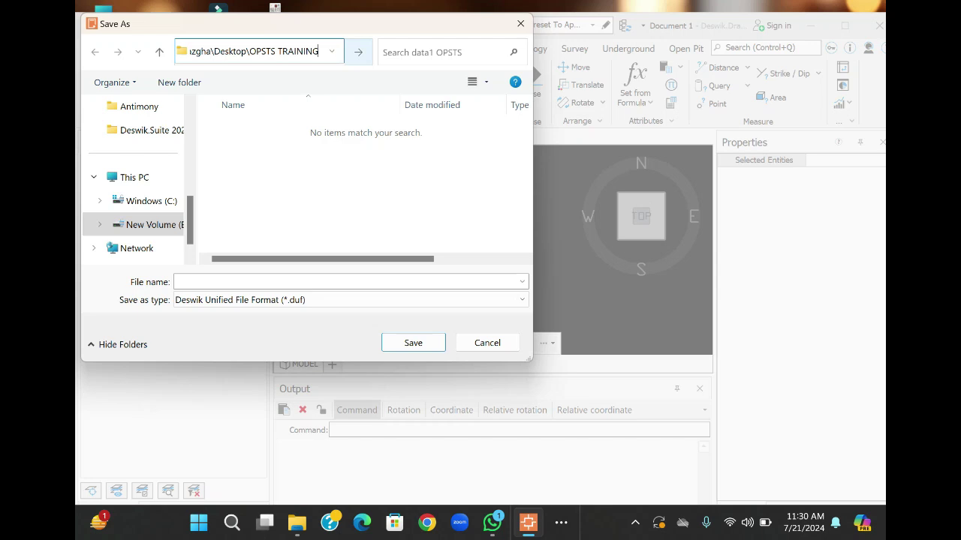
{"action": "left_click", "coordinate": [358, 52]}
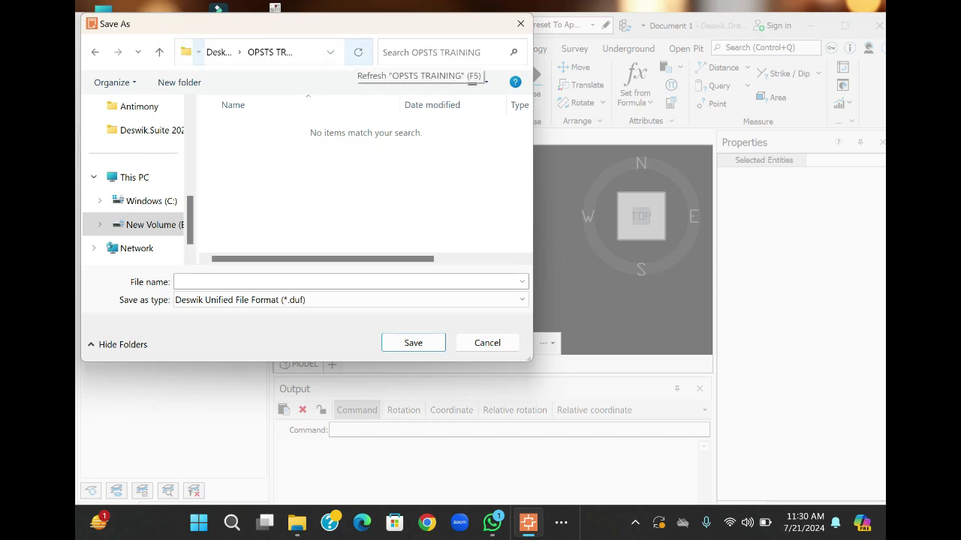
{"action": "right_click", "coordinate": [329, 160]}
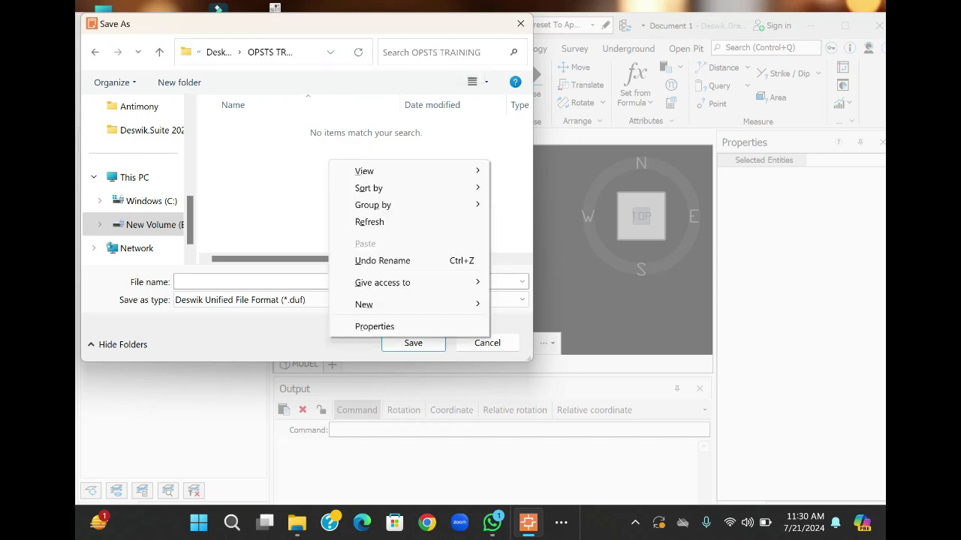
{"action": "key", "text": "Escape"}
{"action": "left_click", "coordinate": [300, 282]}
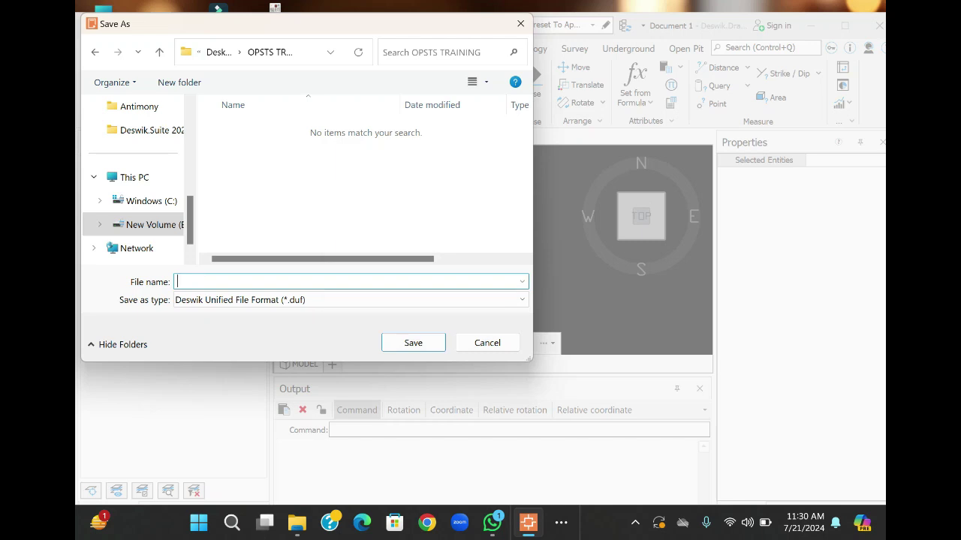
{"action": "type", "text": "OPSTS COURSES"}
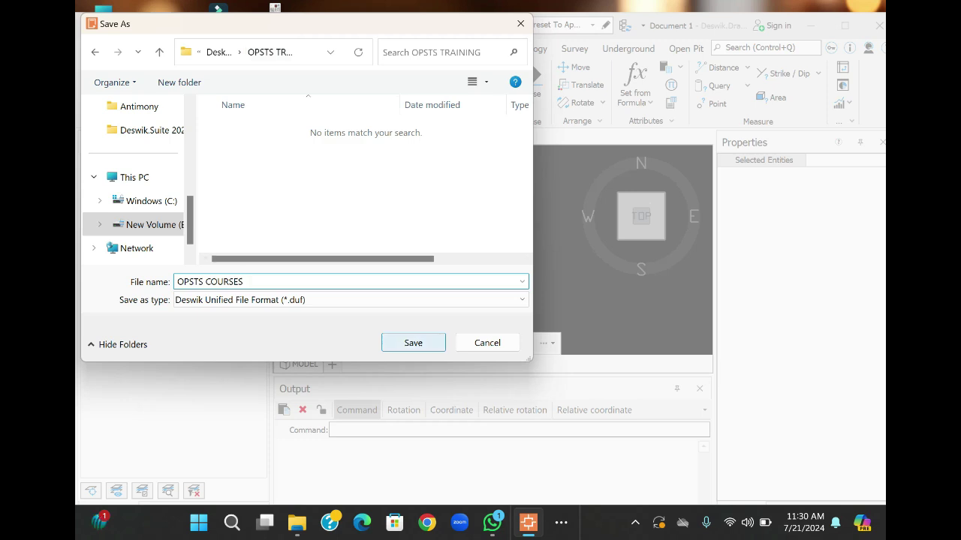
{"action": "left_click", "coordinate": [413, 343]}
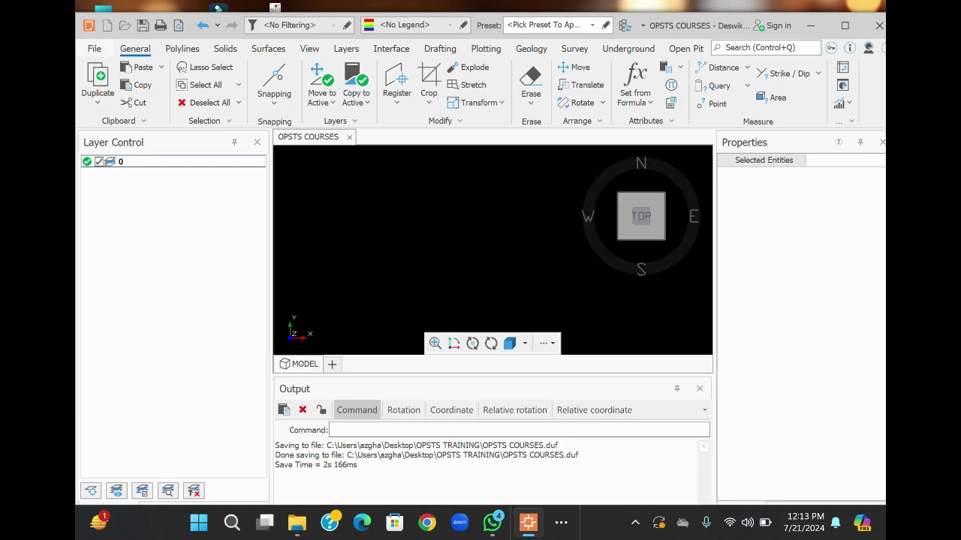
Step: Open the Import CAD dialog via File > Import > 'CAD or Deswik.CAD'
{"action": "left_click", "coordinate": [94, 48]}
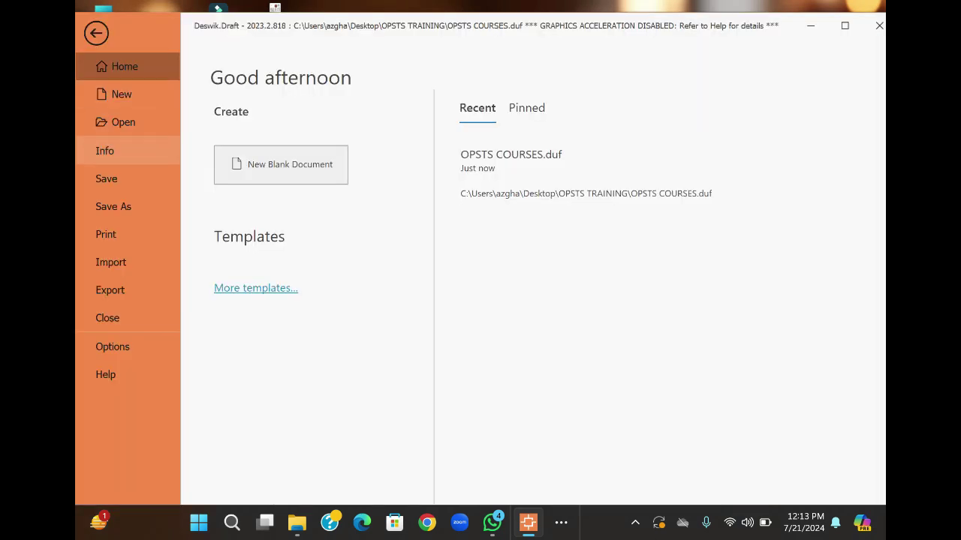
{"action": "left_click", "coordinate": [110, 262]}
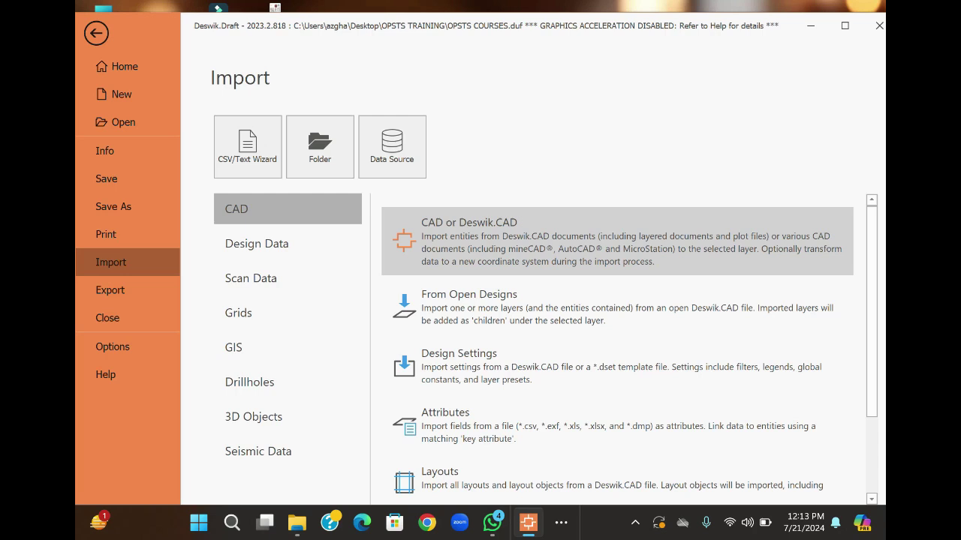
{"action": "left_click", "coordinate": [466, 241]}
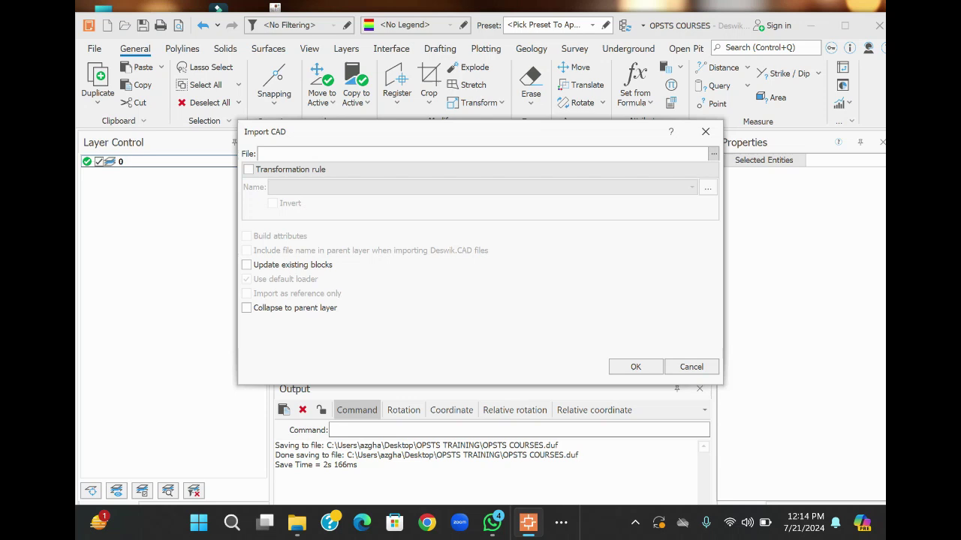
Step: Browse from Desktop through Deswik, training, Session 1 and Data1 OPSTS to the innermost data1 OPSTS folder
{"action": "left_click", "coordinate": [713, 154]}
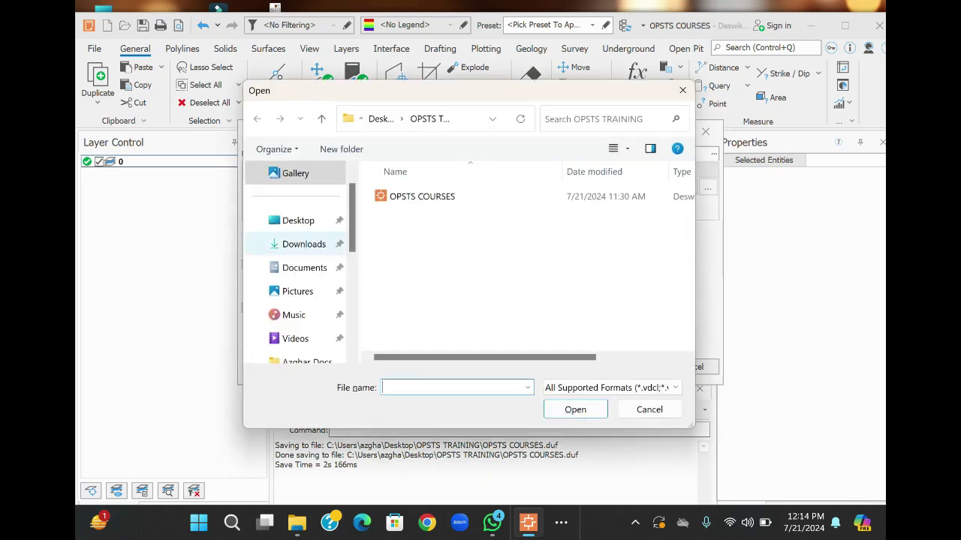
{"action": "left_click", "coordinate": [298, 220]}
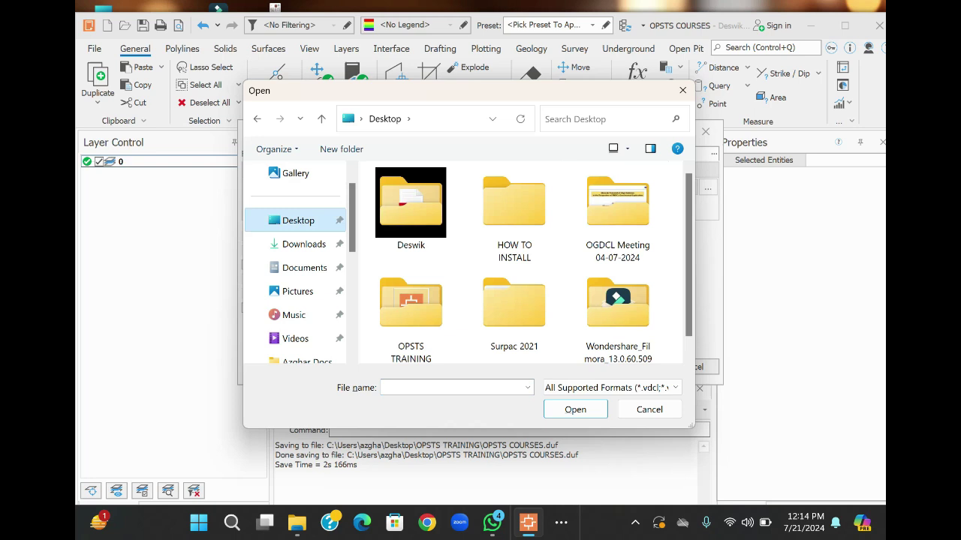
{"action": "double_click", "coordinate": [413, 214]}
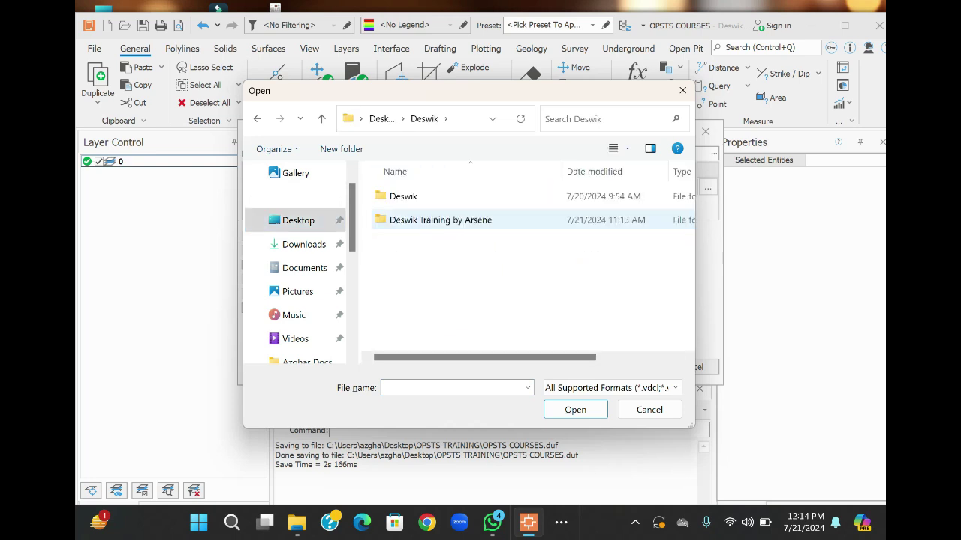
{"action": "left_click", "coordinate": [441, 220]}
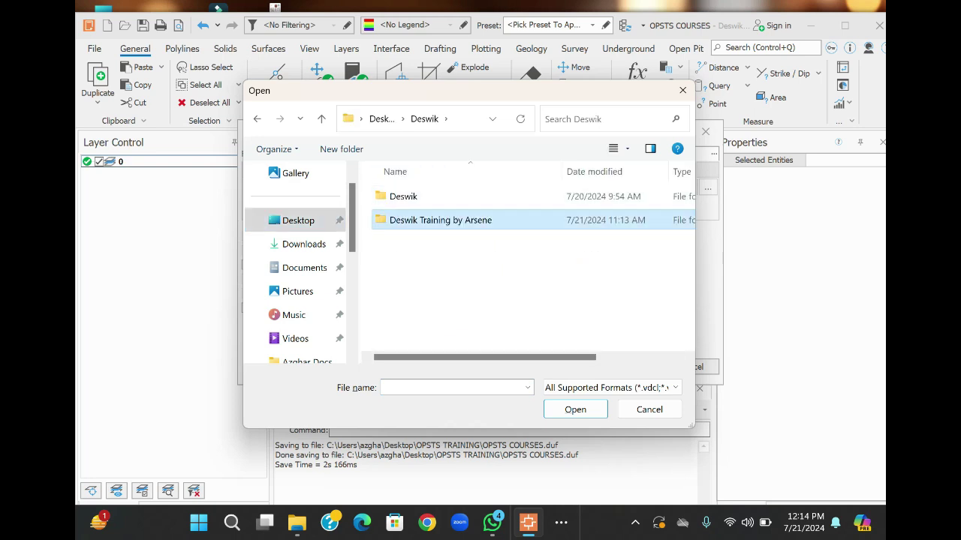
{"action": "double_click", "coordinate": [440, 219]}
{"action": "double_click", "coordinate": [413, 196]}
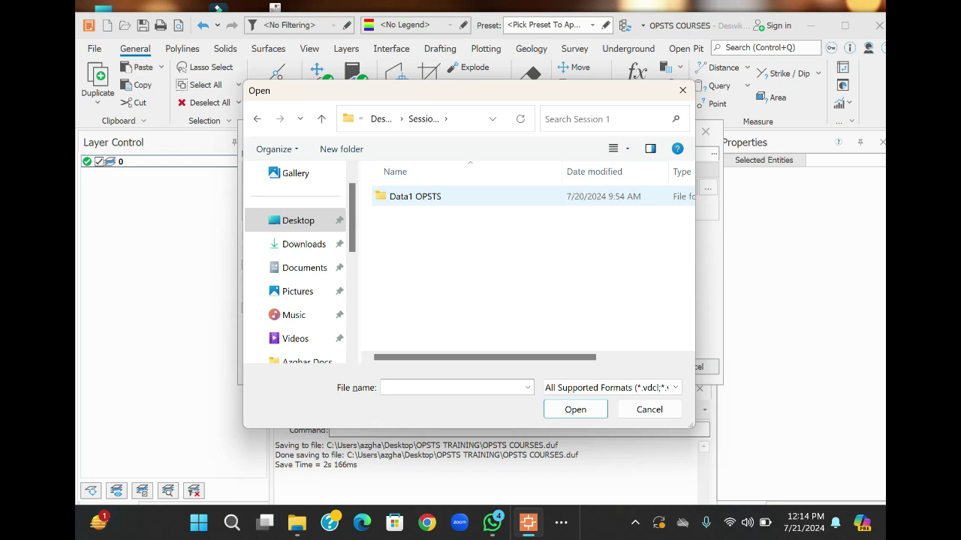
{"action": "left_click", "coordinate": [415, 196]}
{"action": "double_click", "coordinate": [415, 196]}
{"action": "double_click", "coordinate": [415, 196]}
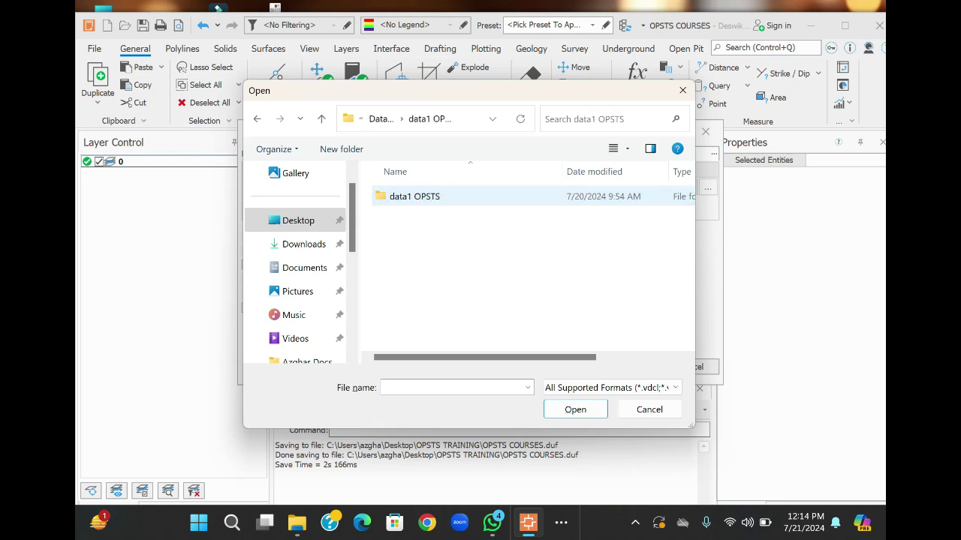
{"action": "double_click", "coordinate": [415, 196]}
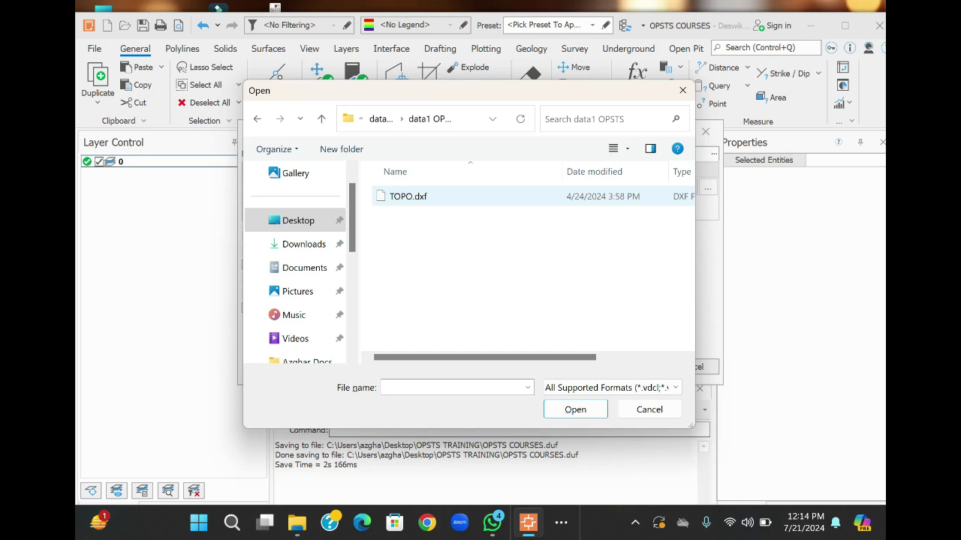
Step: Pick TOPO.dxf as the import file and start the import
{"action": "left_click", "coordinate": [415, 196]}
{"action": "left_click", "coordinate": [575, 409]}
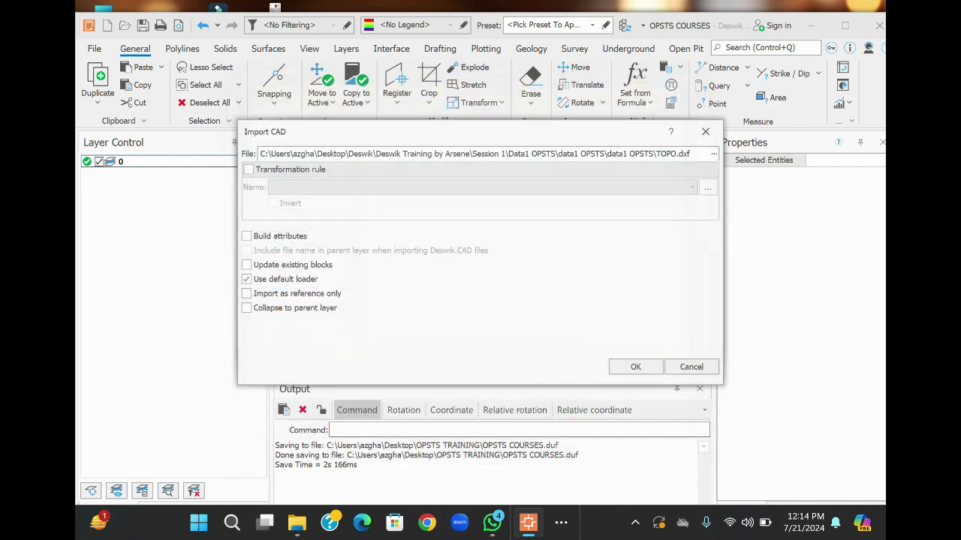
{"action": "left_click", "coordinate": [635, 366]}
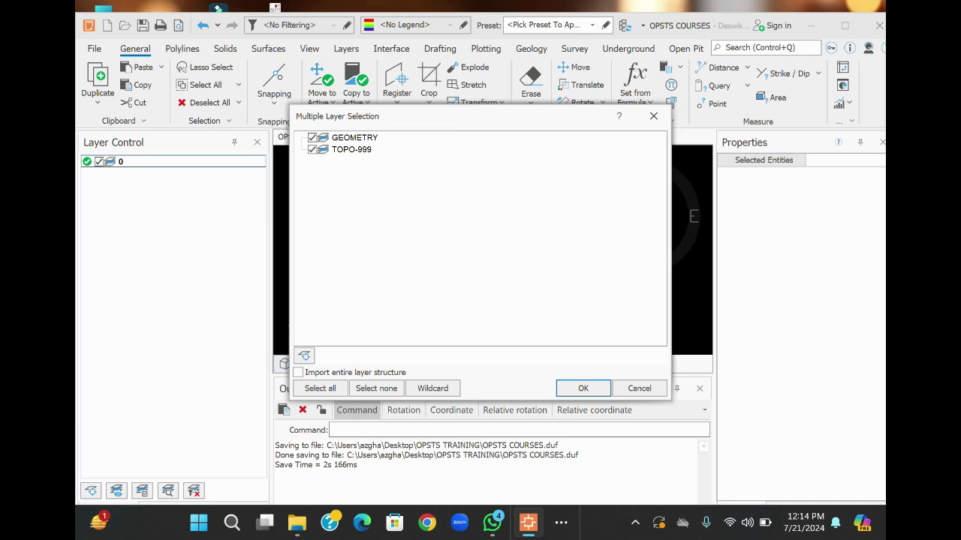
Step: Accept both ticked layers, GEOMETRY and TOPO-999, in Multiple Layer Selection
{"action": "key", "text": "Return"}
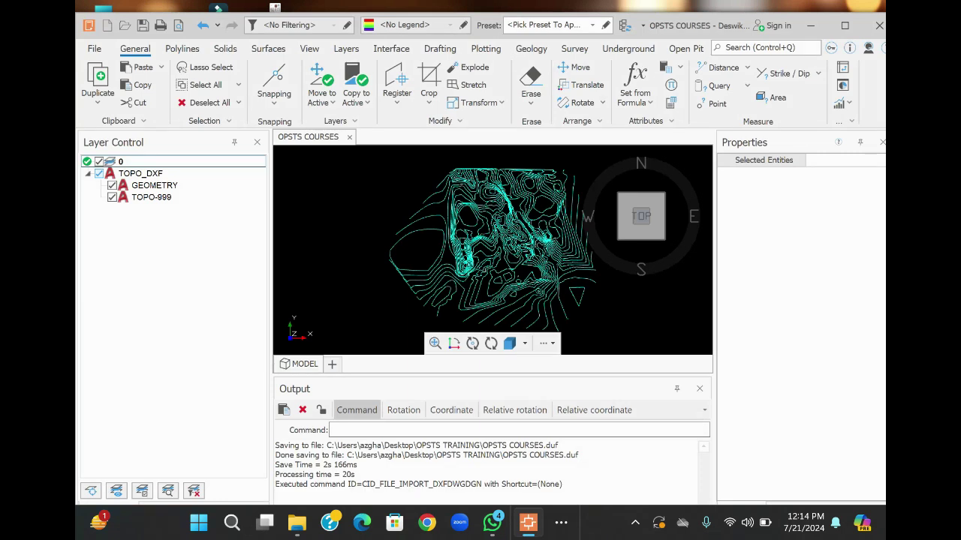
{"action": "left_click", "coordinate": [499, 281]}
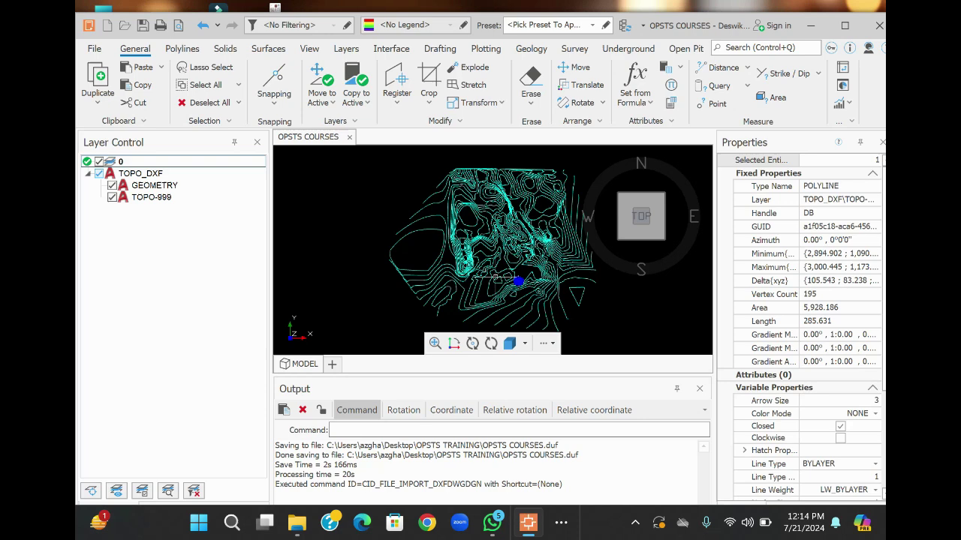
{"action": "left_click_drag", "start_coordinate": [612, 314], "coordinate": [500, 240]}
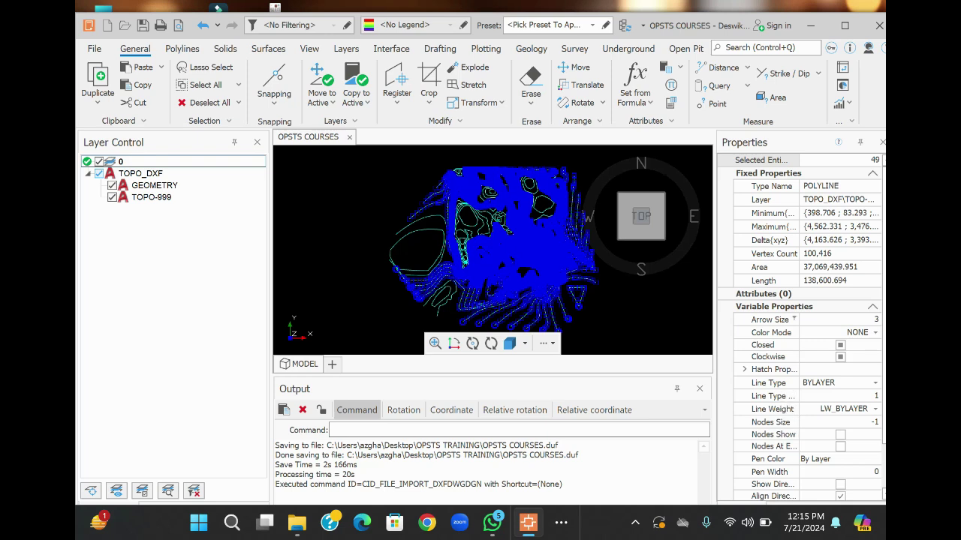
{"action": "key", "text": "Escape"}
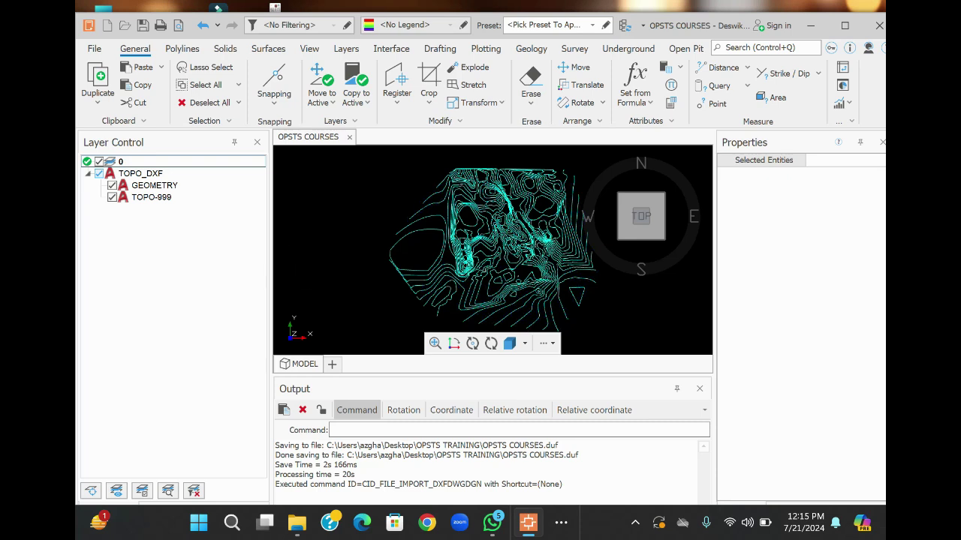
Step: Add a layer named 'Topography' in Layer Control with Activate ticked
{"action": "right_click", "coordinate": [165, 220]}
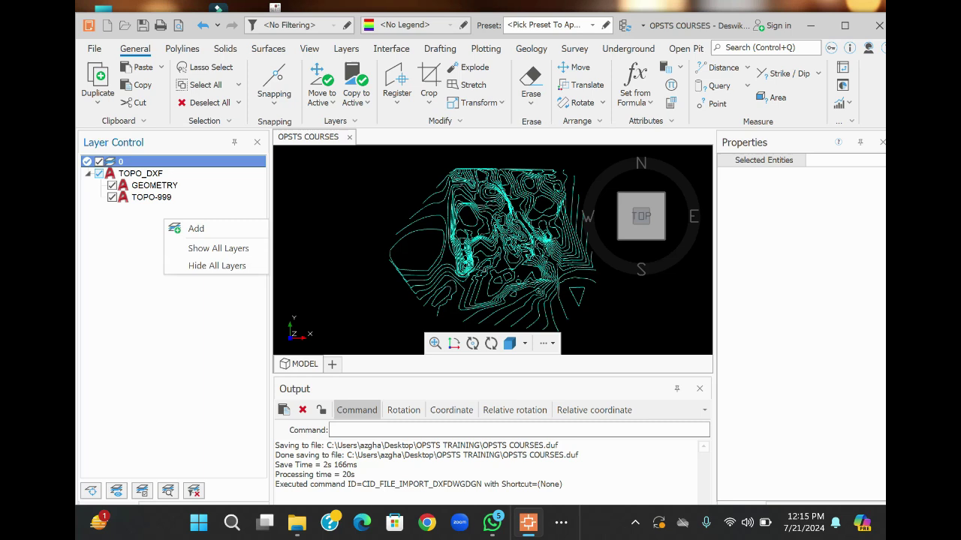
{"action": "left_click", "coordinate": [193, 228]}
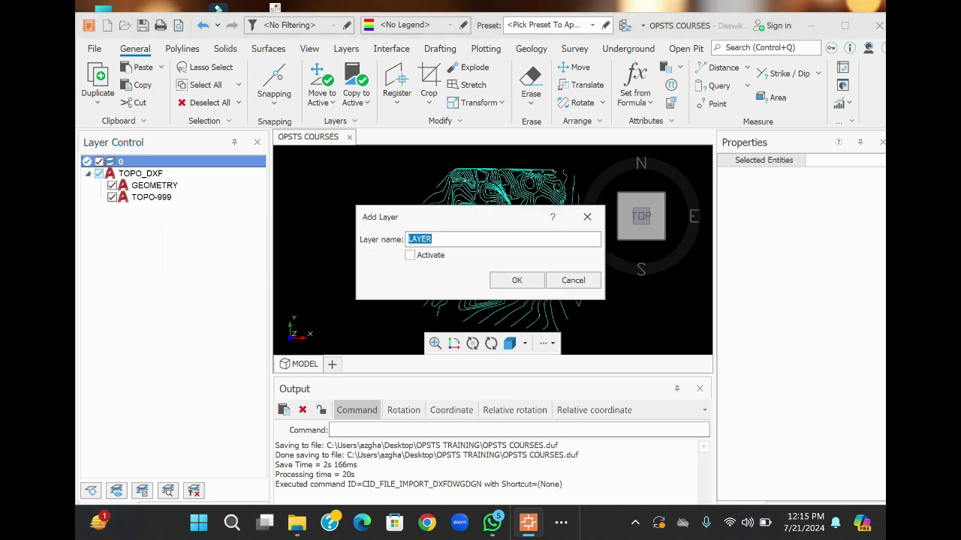
{"action": "key", "text": "BackSpace"}
{"action": "type", "text": "Topography"}
{"action": "left_click", "coordinate": [409, 255]}
{"action": "left_click", "coordinate": [503, 281]}
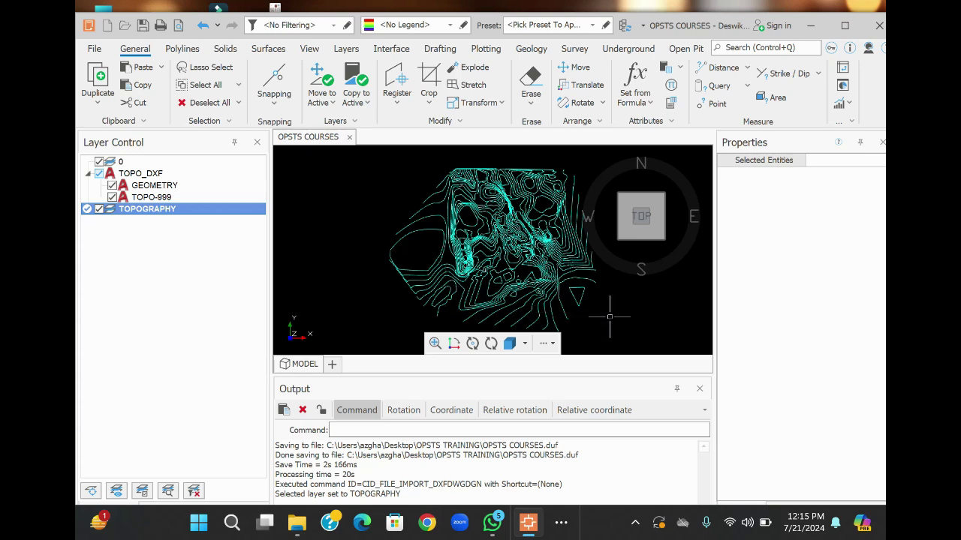
Step: Select all 91 imported contour polylines with a crossing window, discarding the extra selection area
{"action": "left_click_drag", "start_coordinate": [610, 317], "coordinate": [451, 214]}
{"action": "left_click", "coordinate": [450, 214]}
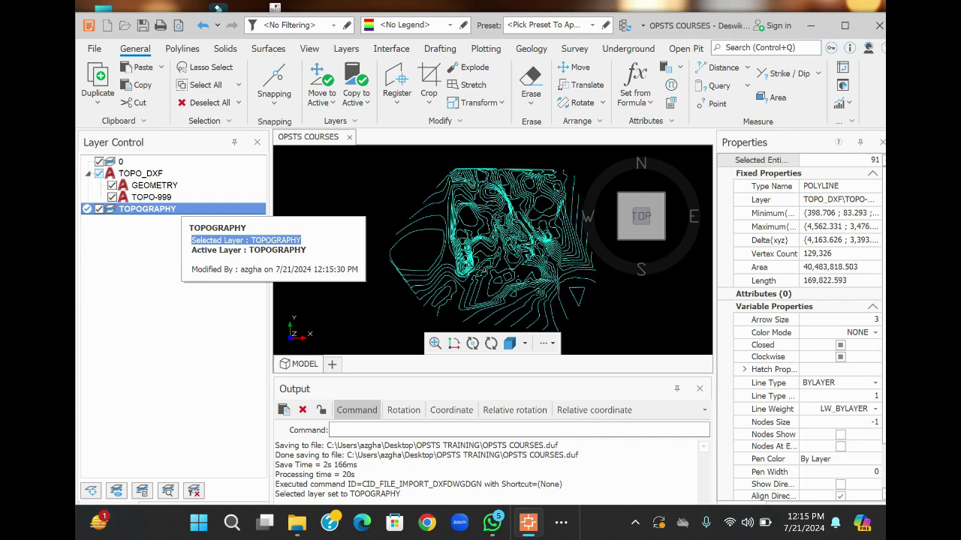
{"action": "left_click", "coordinate": [321, 238]}
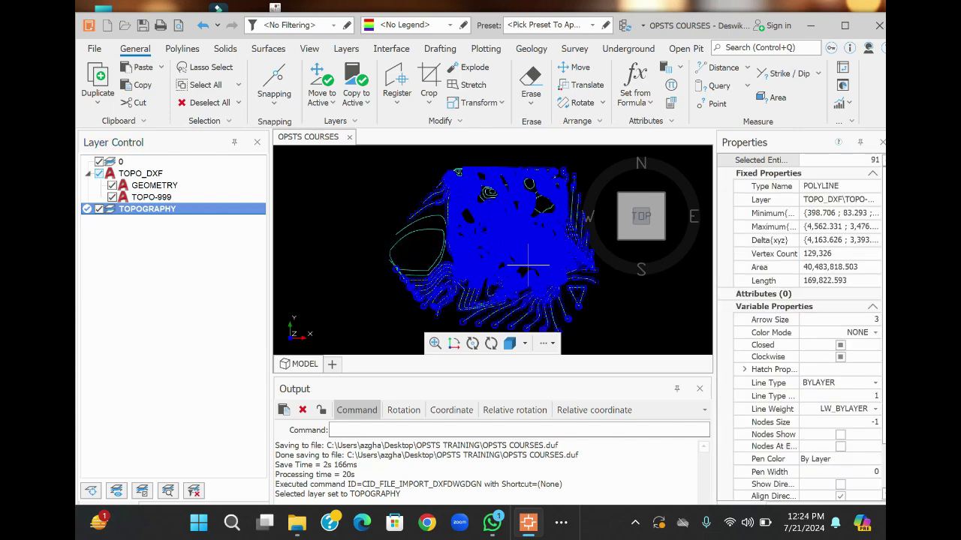
{"action": "left_click", "coordinate": [588, 298]}
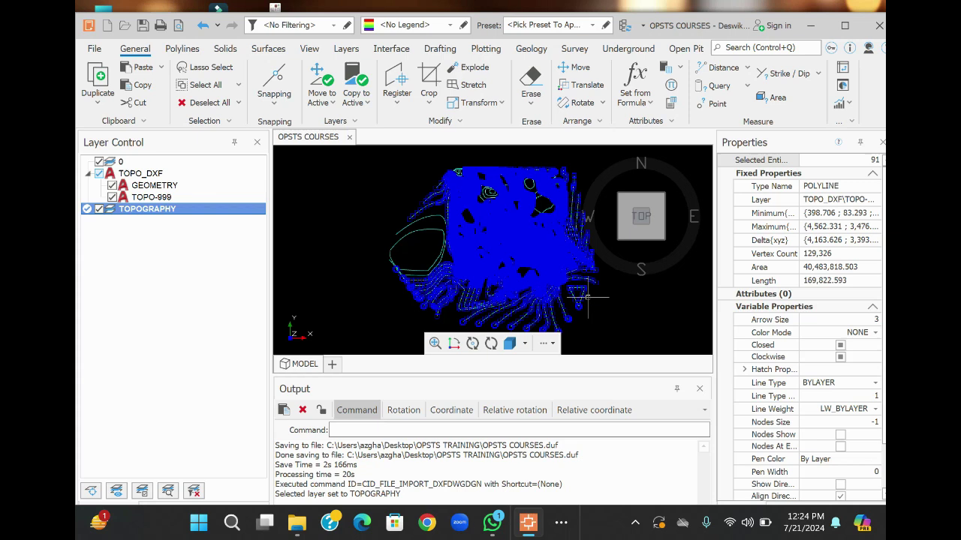